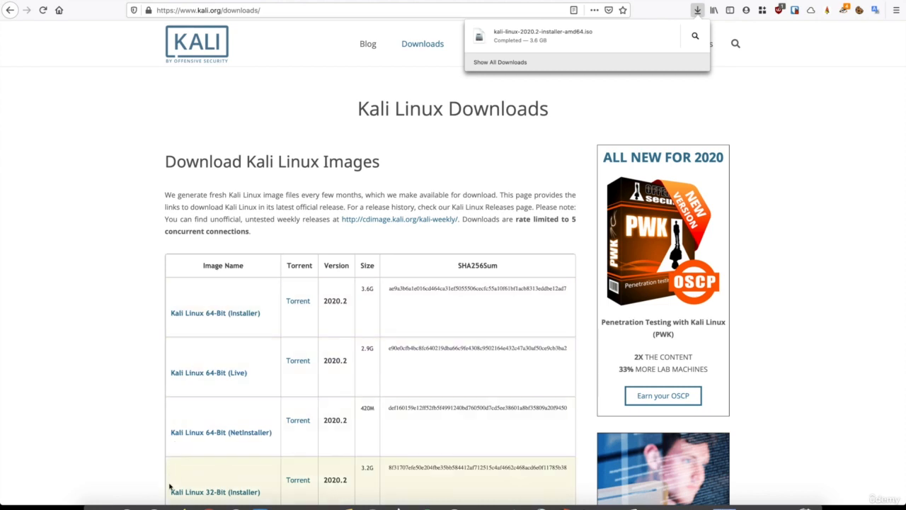
Open the Downloads folder in Finder to show the downloaded kali-linux-2020.2-installer-amd64.iso
left_click(104, 506)
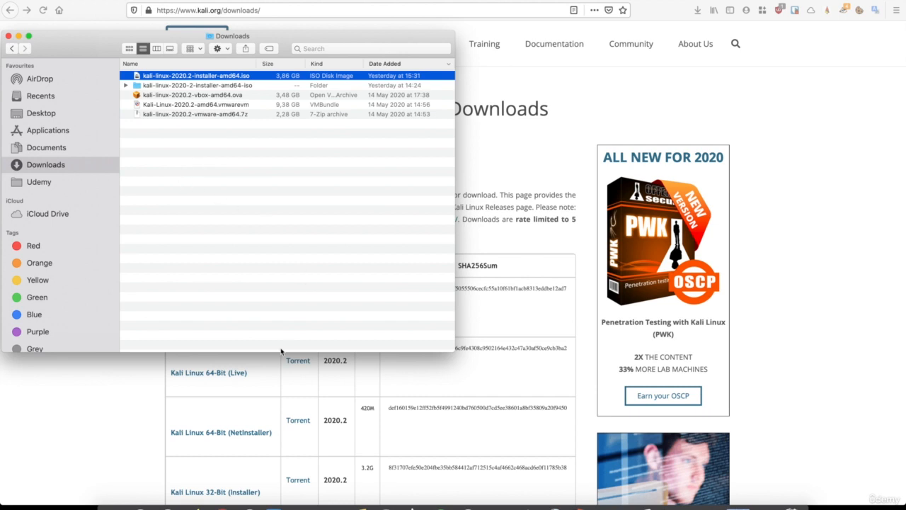
Launch VMware Fusion and start a new virtual machine that installs from a disc or image
left_click(277, 505)
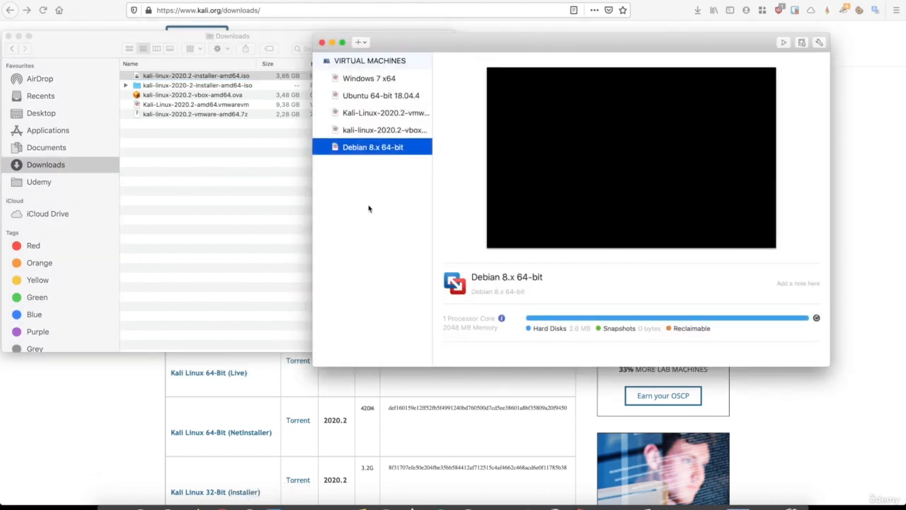
left_click(361, 43)
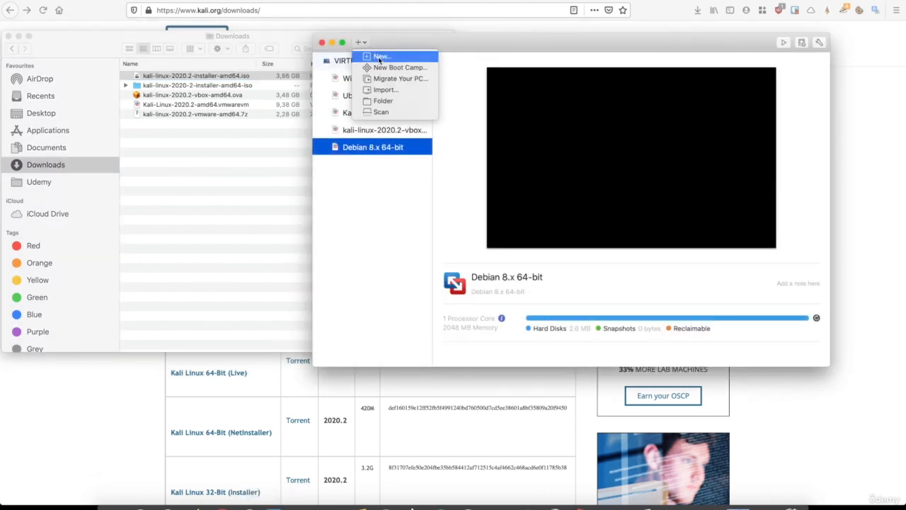
left_click(380, 57)
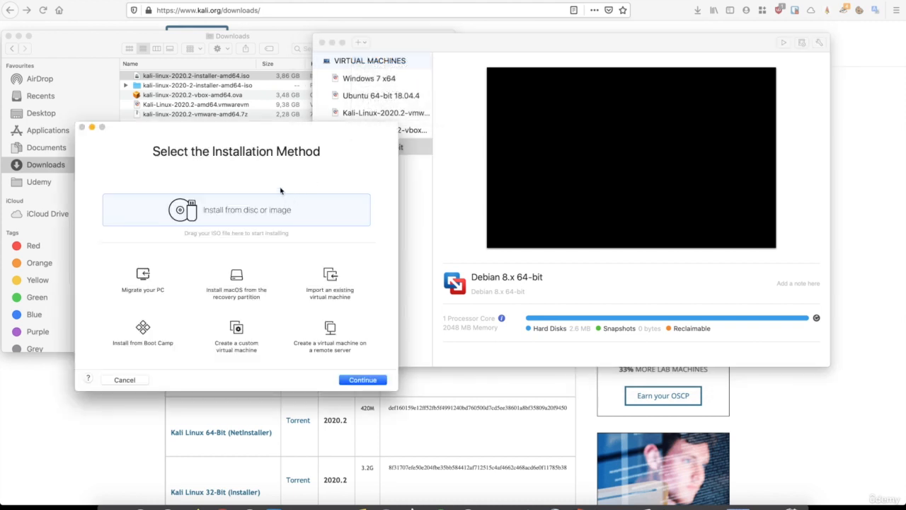
left_click_drag(263, 132, 602, 65)
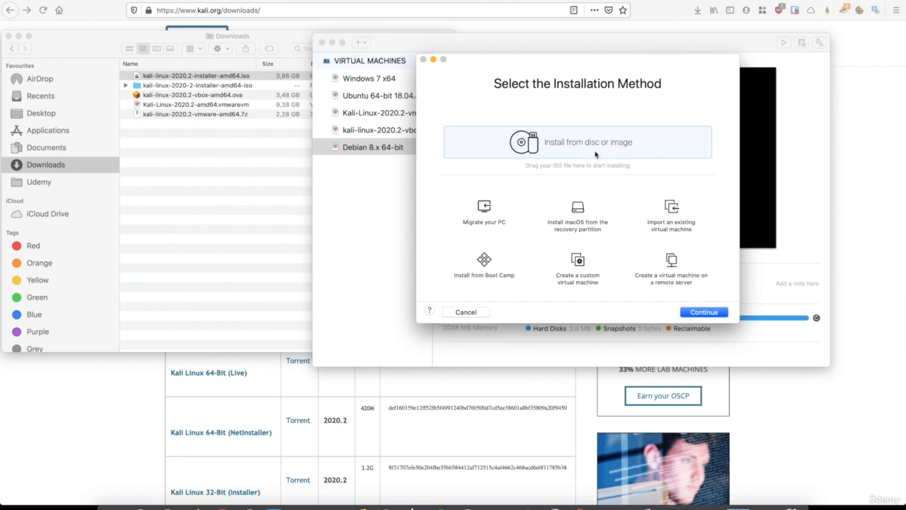
left_click(702, 313)
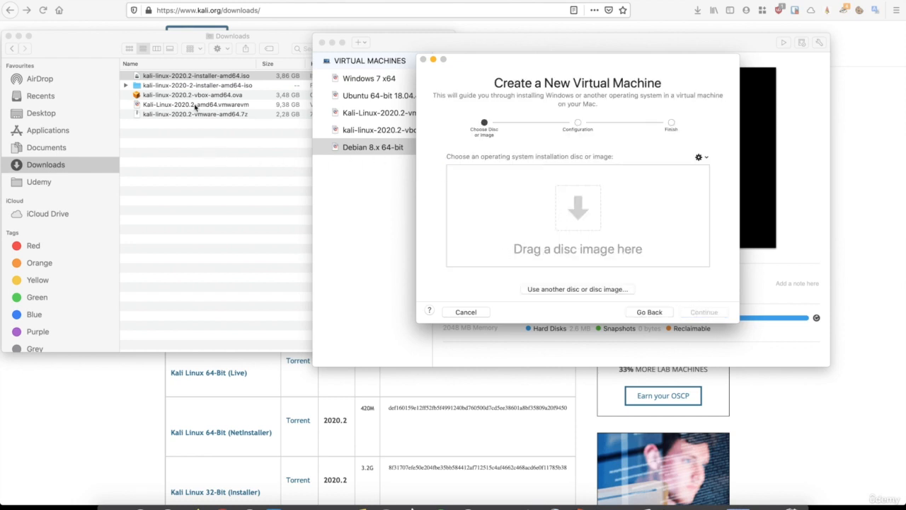
Load kali-linux-2020.2-installer-amd64.iso from Downloads as the installation image and continue
left_click(142, 45)
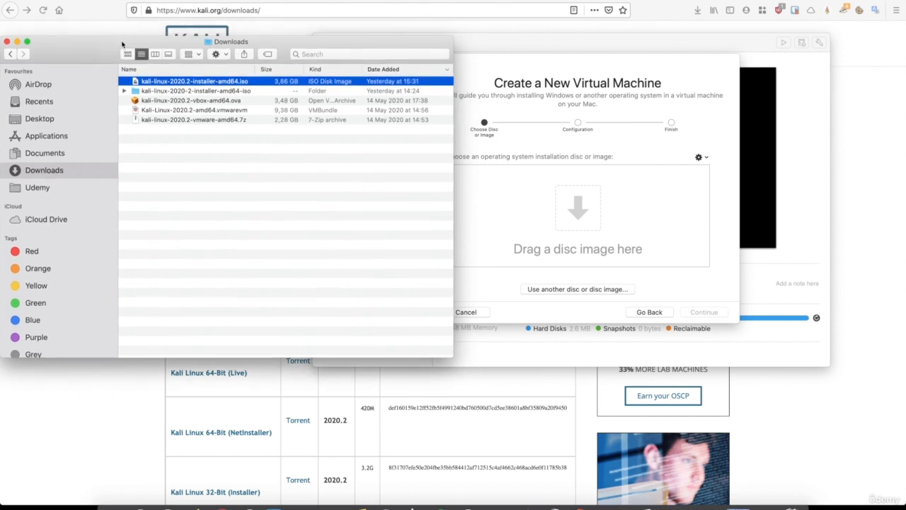
left_click_drag(148, 84, 496, 212)
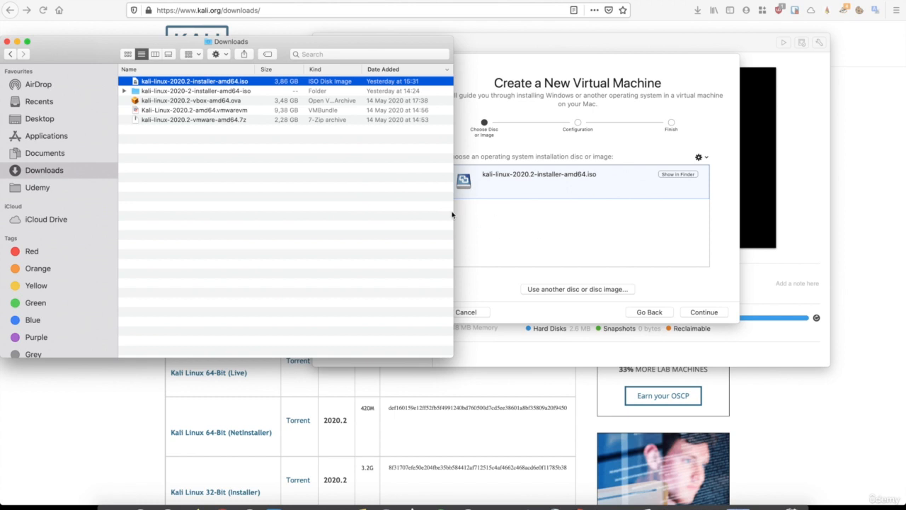
left_click(529, 249)
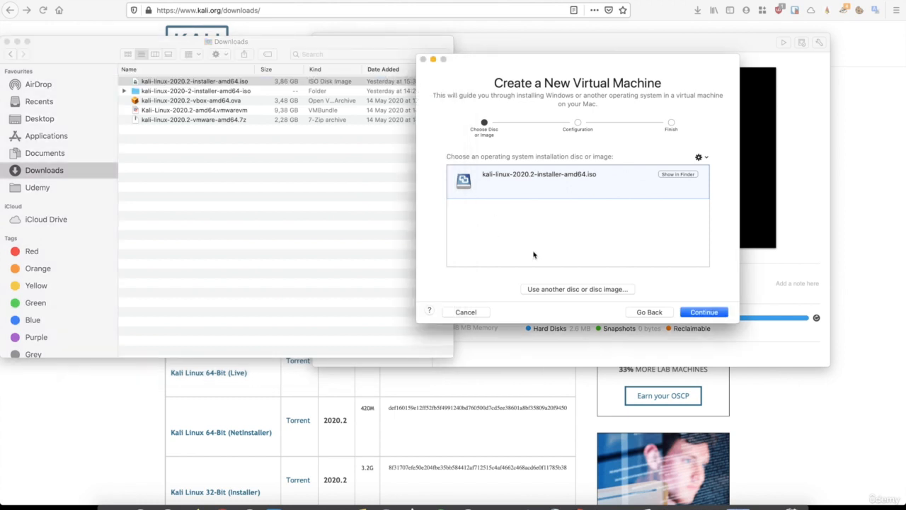
left_click(697, 314)
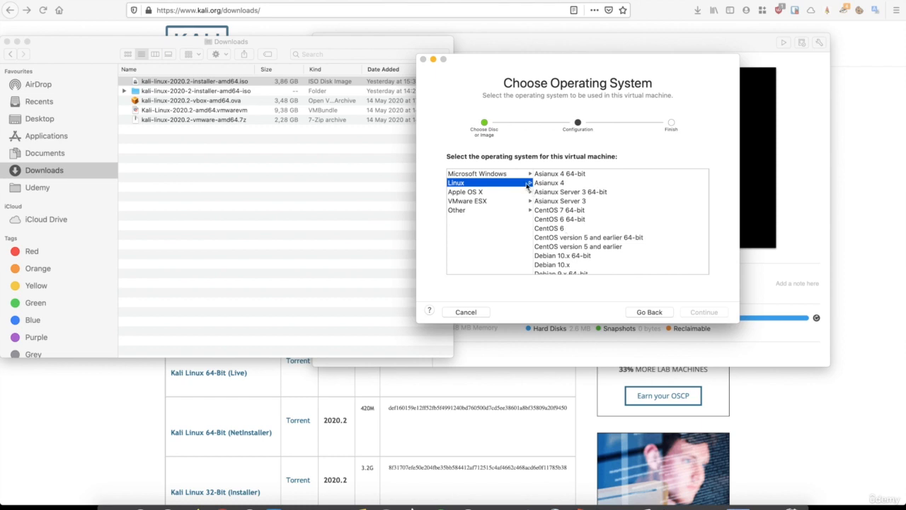
Choose Debian 8.x 64-bit as the Linux guest version and continue
scroll(560, 242, "down", 5)
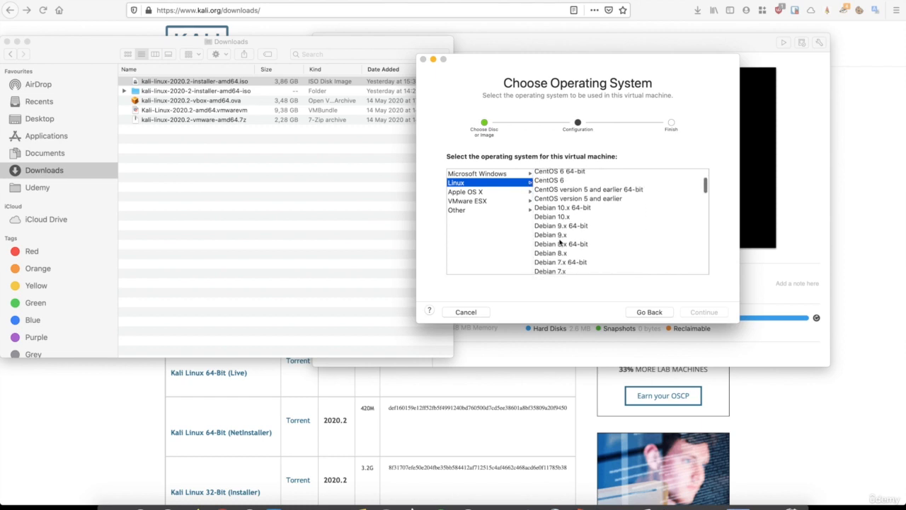
left_click(566, 188)
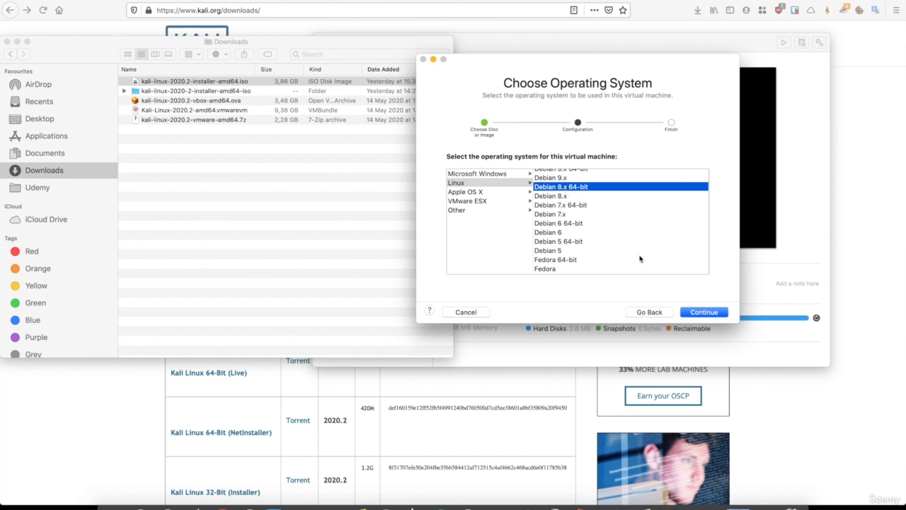
left_click(702, 313)
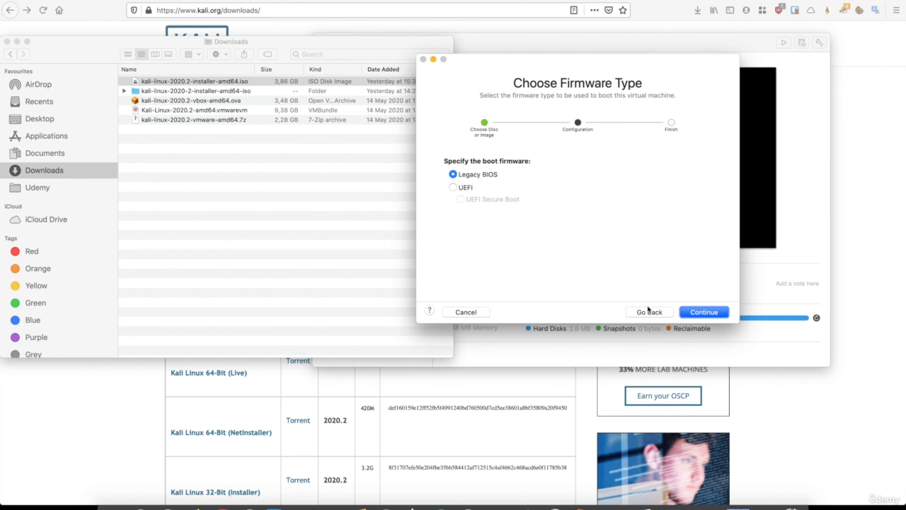
Keep Legacy BIOS firmware and continue to the Finish summary
left_click(690, 313)
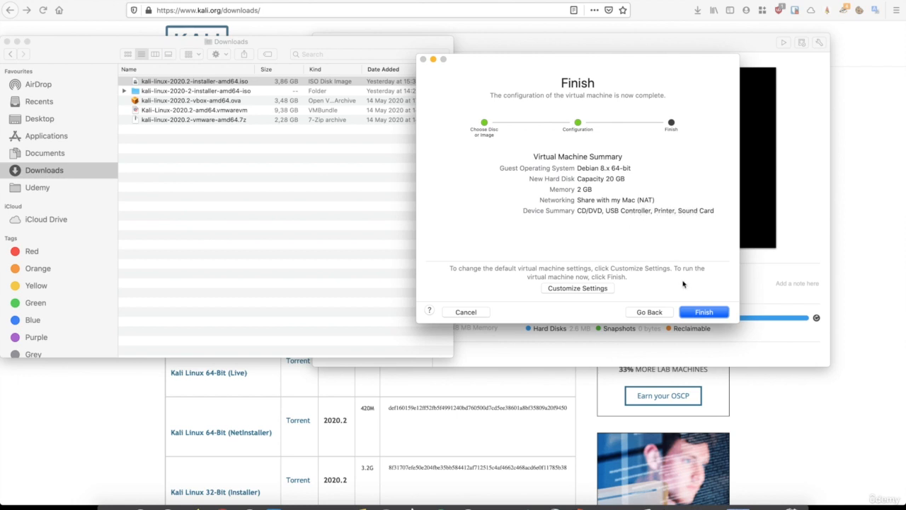
Finish the wizard and save the VM as 'Debian 8.x 64-bit 2' in Virtual Machines
left_click(703, 313)
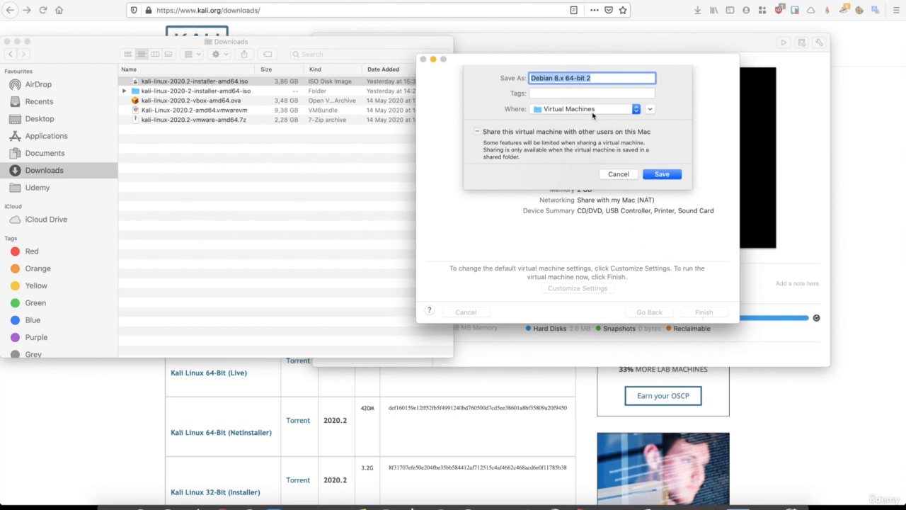
left_click(660, 176)
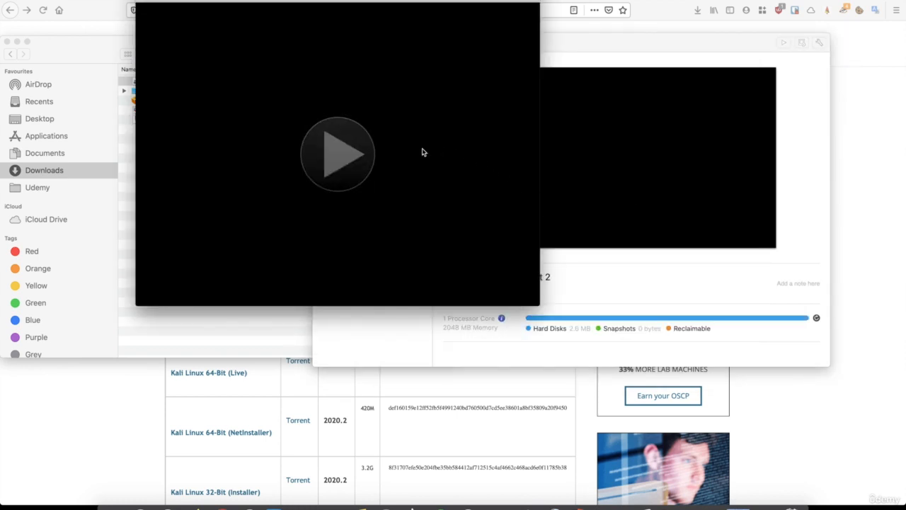
Power on the VM, close the library window, and give the VM input focus
left_click(343, 153)
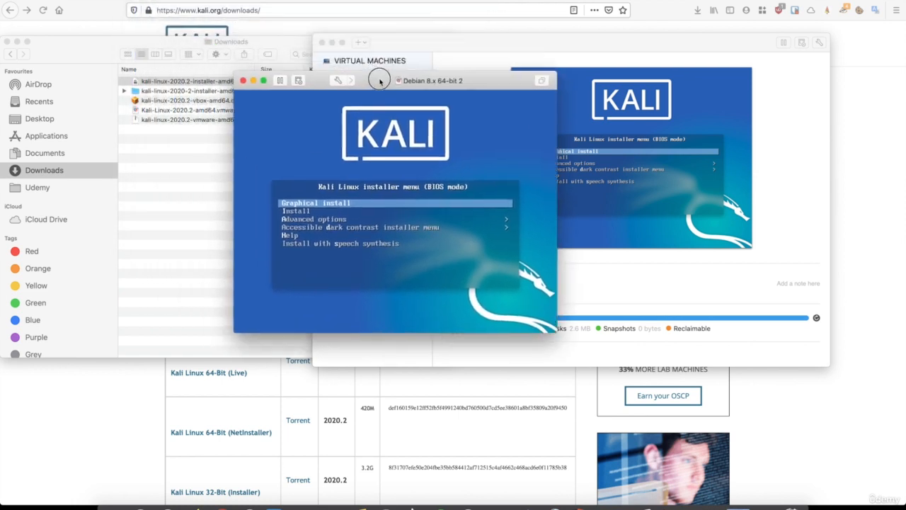
left_click(332, 43)
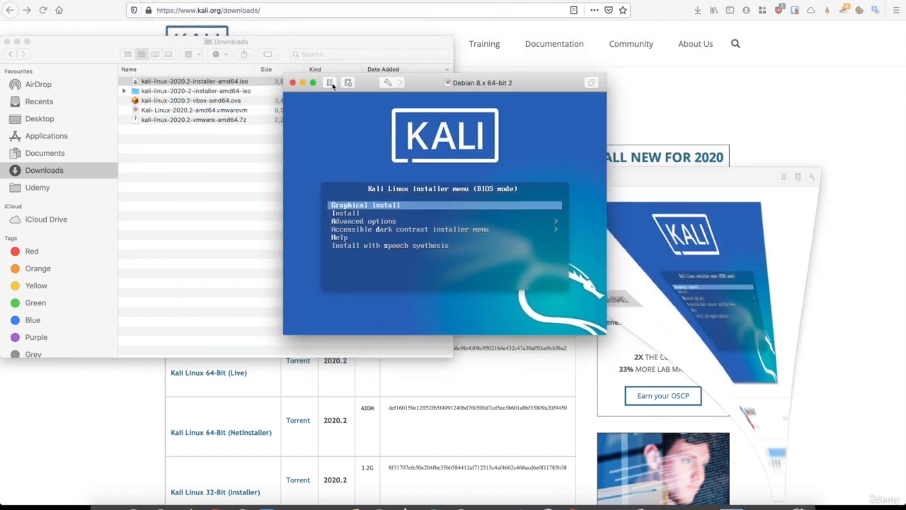
left_click(362, 206)
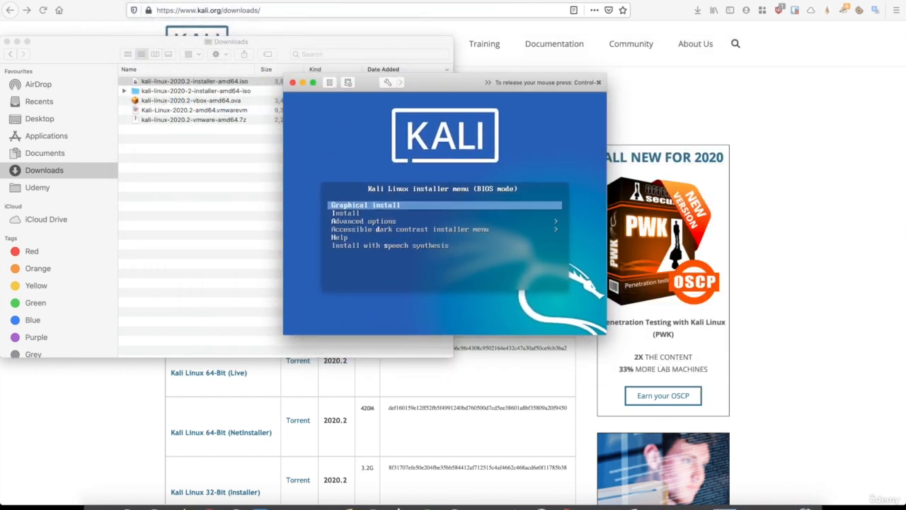
Run Graphical install with English, United Kingdom, British English keyboard, and hostname/domain kali
key("Return")
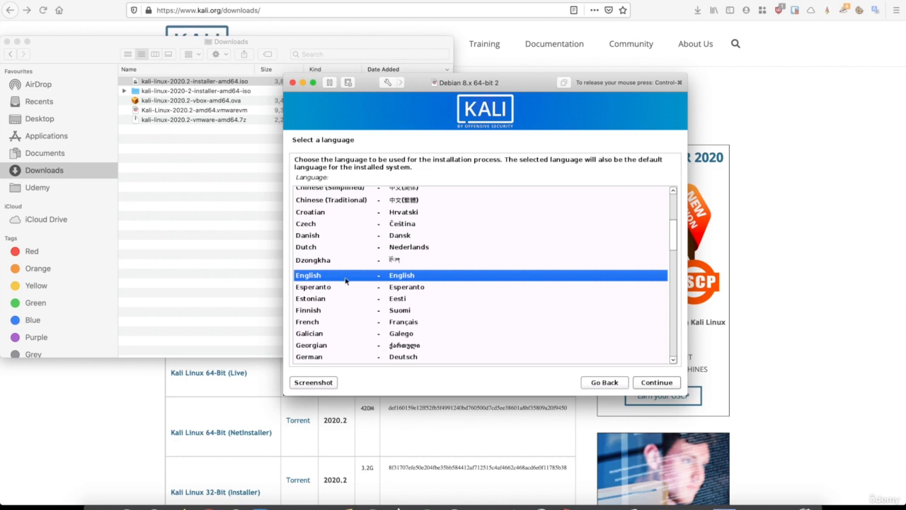
left_click(644, 385)
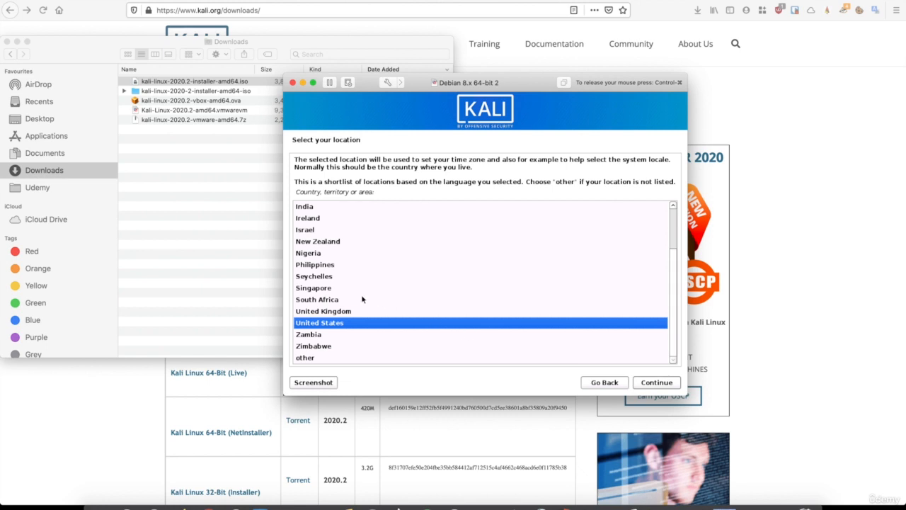
left_click(337, 312)
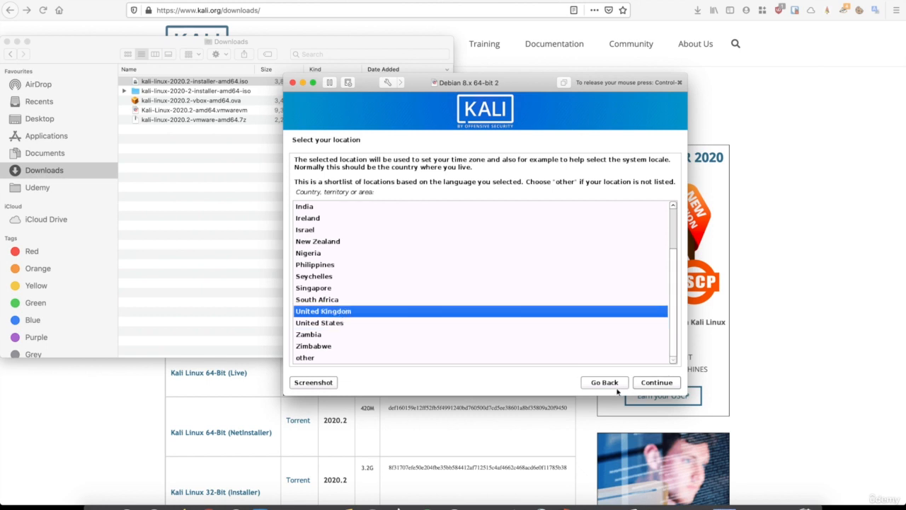
left_click(656, 382)
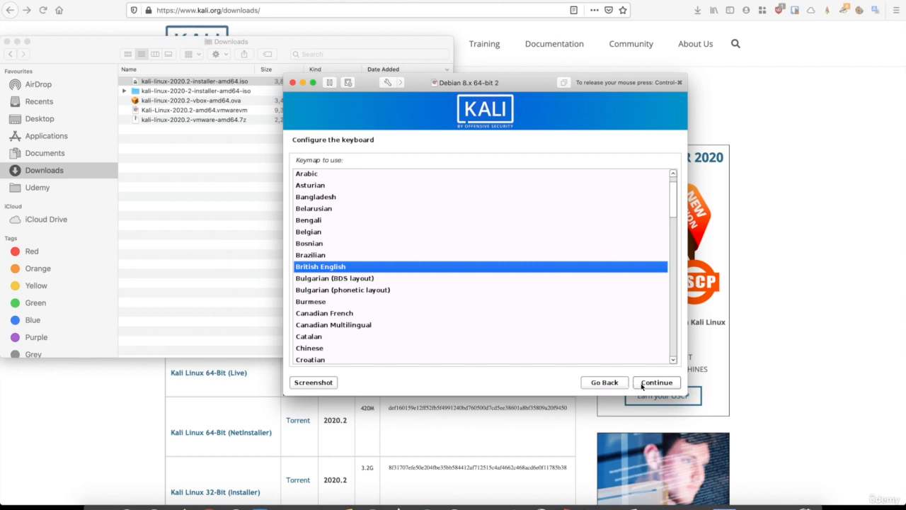
left_click(644, 386)
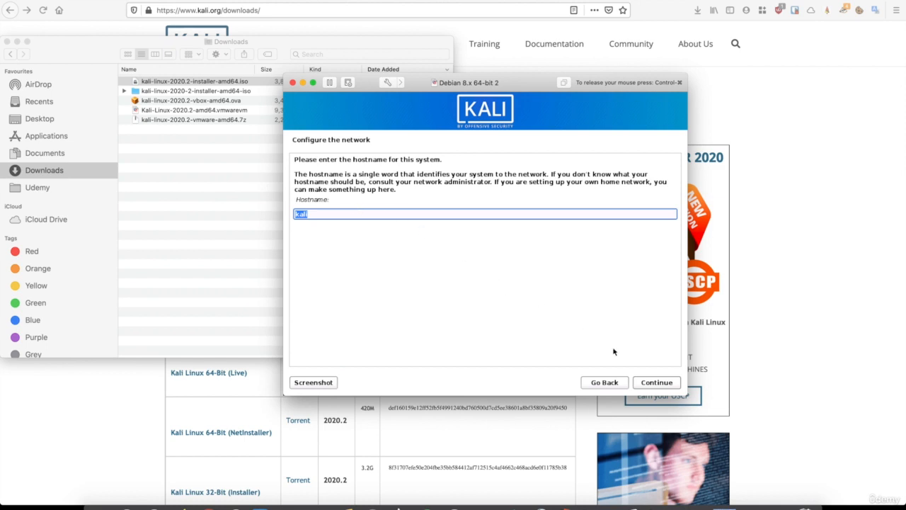
left_click(662, 386)
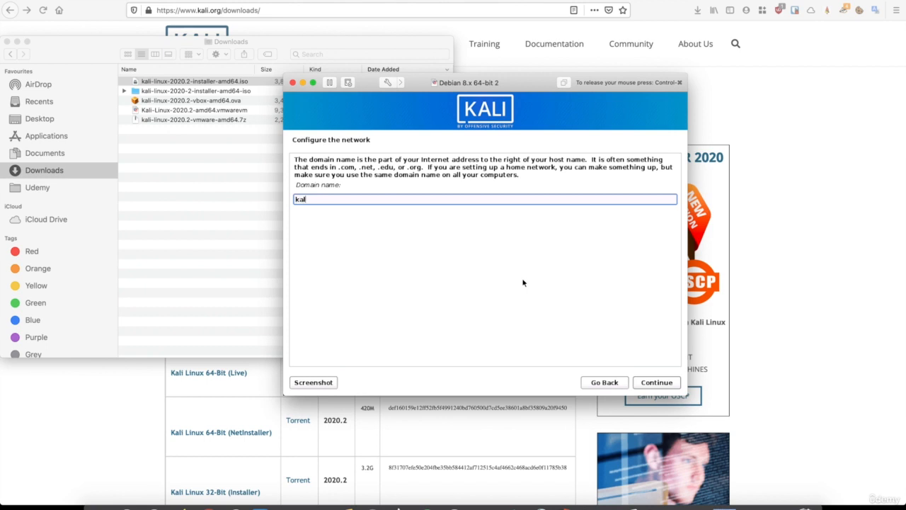
left_click(657, 383)
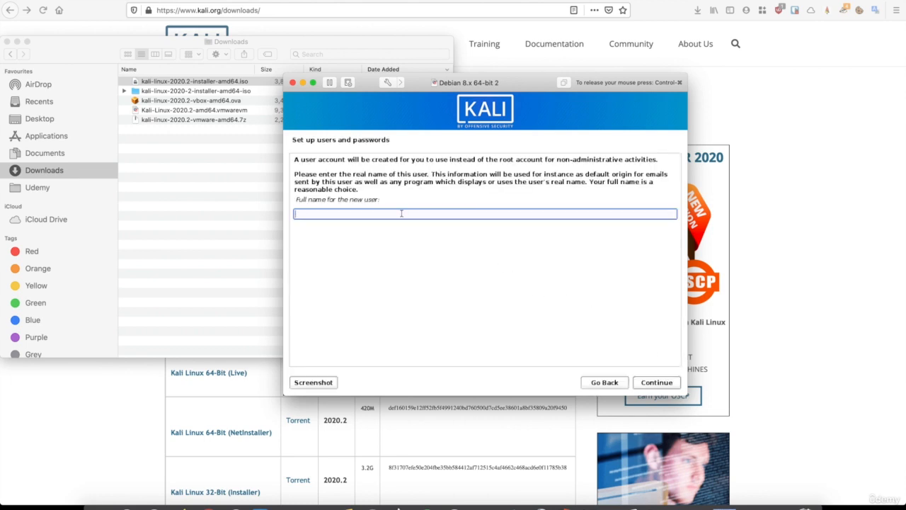
Enter the new user's full name and accept the suggested username
type("hackeracademy")
left_click(658, 383)
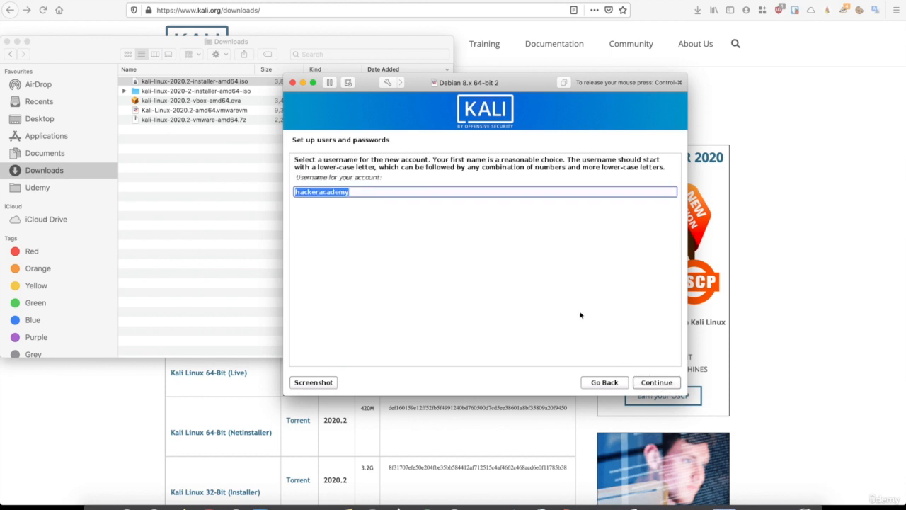
left_click(652, 385)
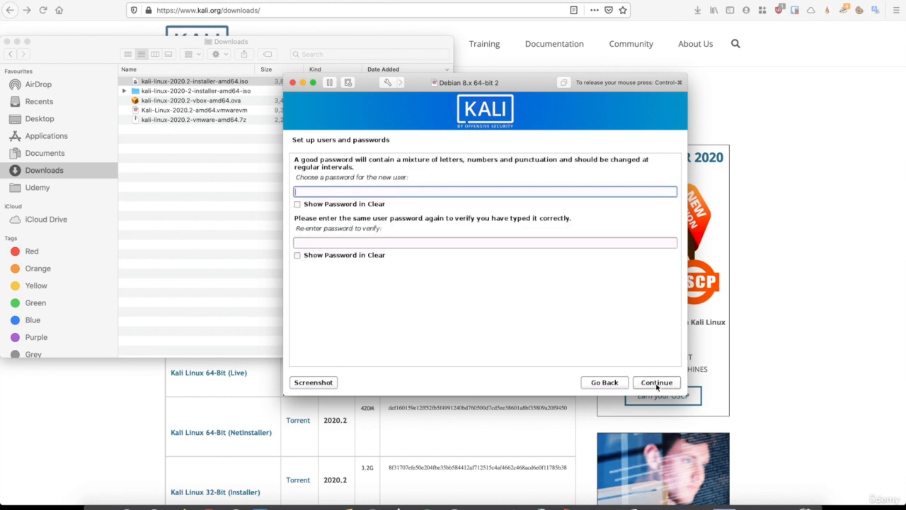
Set and re-enter the user account password
type("kali")
key("Tab")
type("ka")
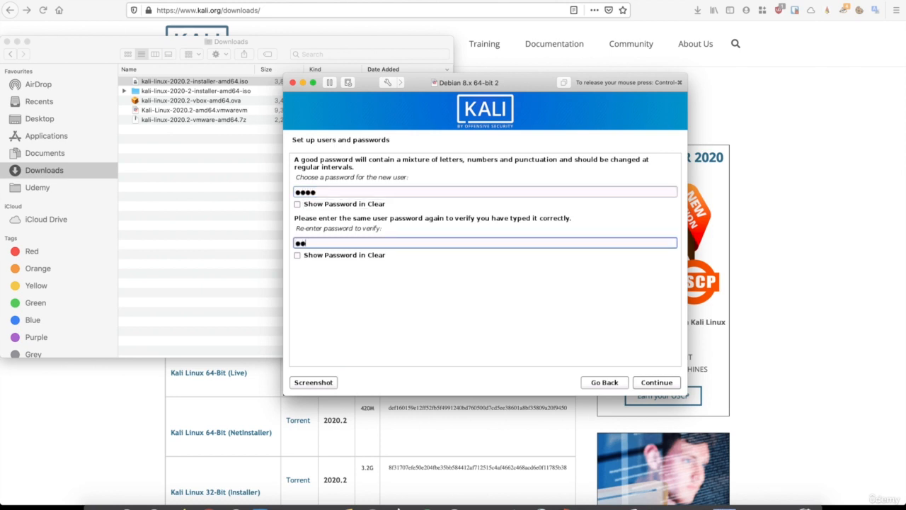
type("li")
left_click(662, 387)
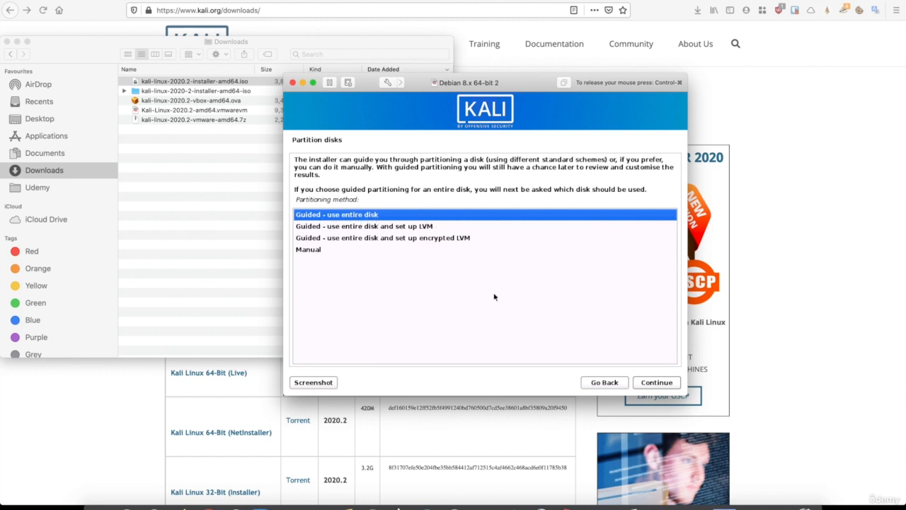
Guided-partition the whole 21.5 GB disk with all files in one partition and write changes
left_click(645, 383)
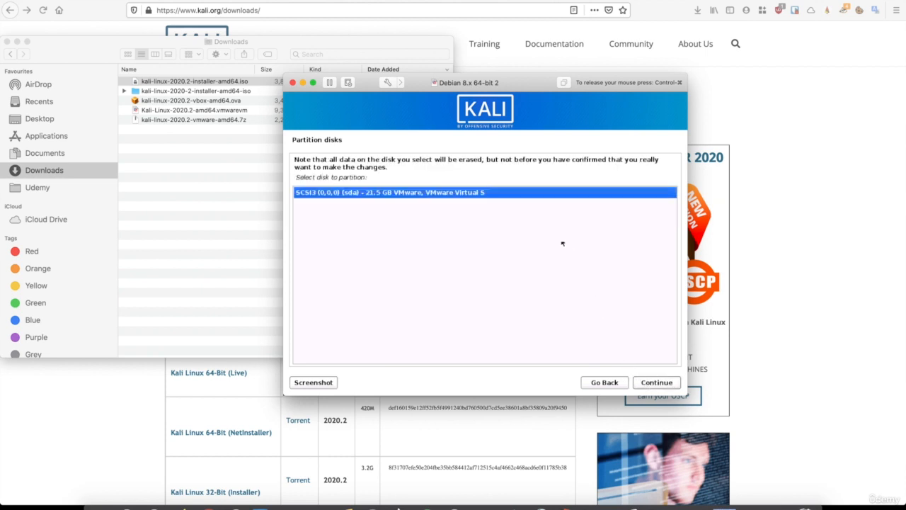
left_click(654, 383)
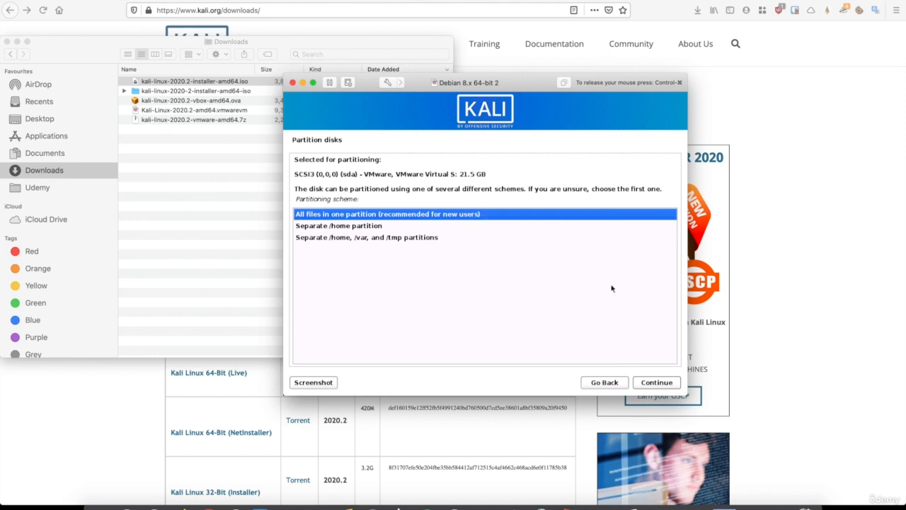
left_click(656, 383)
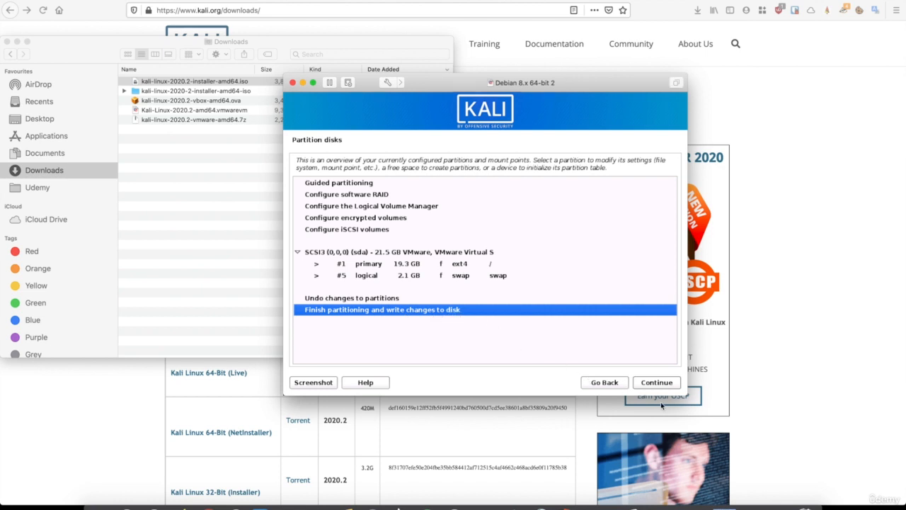
left_click(660, 382)
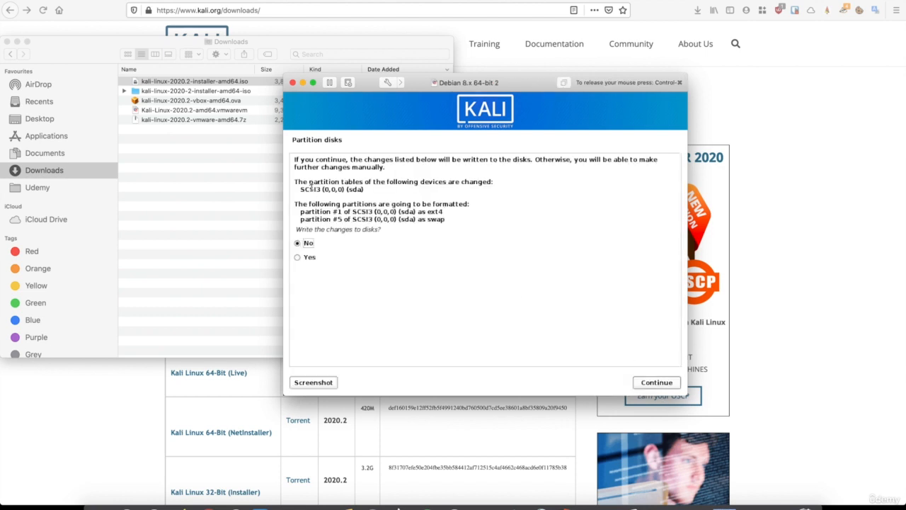
left_click(298, 258)
Write the partition changes to disk and continue with the HTTP proxy left blank
left_click(653, 386)
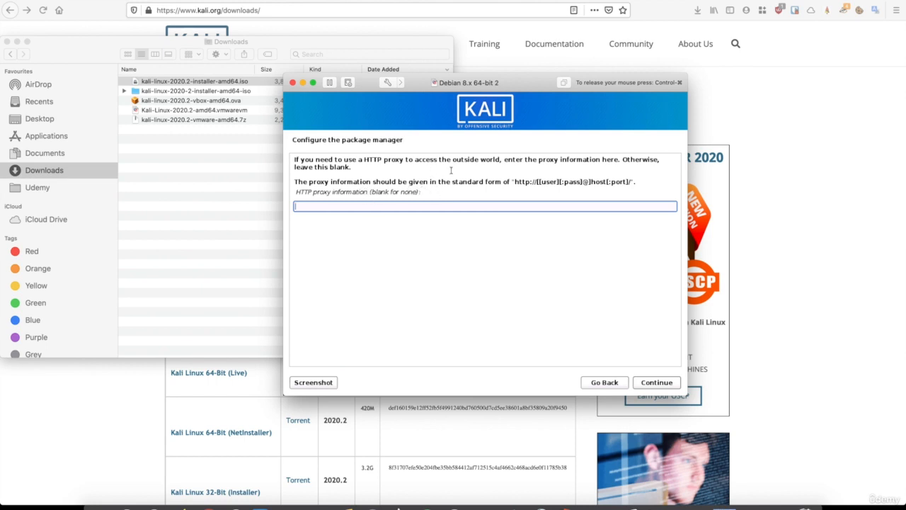
left_click(653, 382)
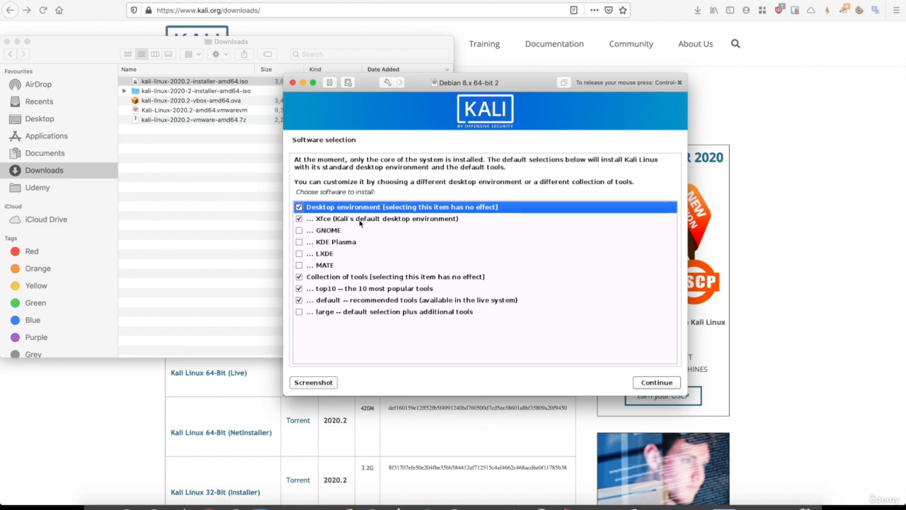
Install the Xfce desktop with the top10 and default tool collections
left_click(656, 383)
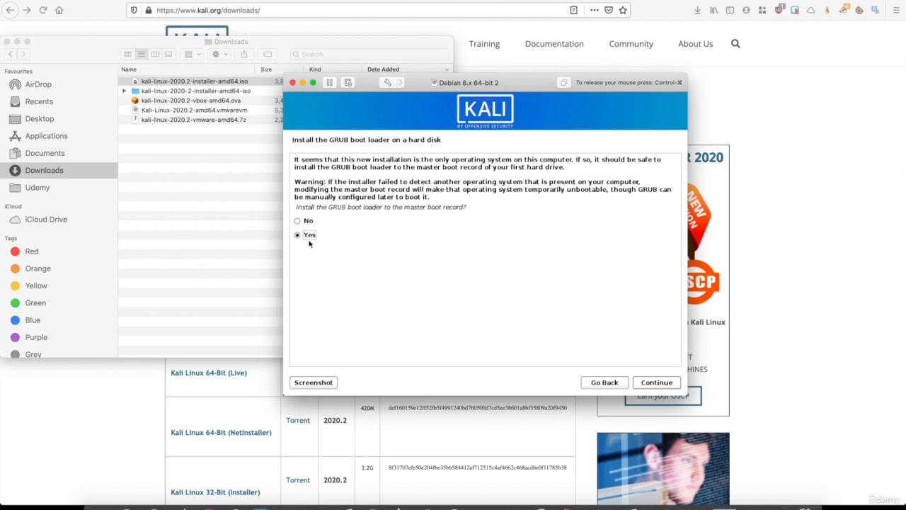
Install the GRUB boot loader to the master boot record on /dev/sda
left_click(656, 383)
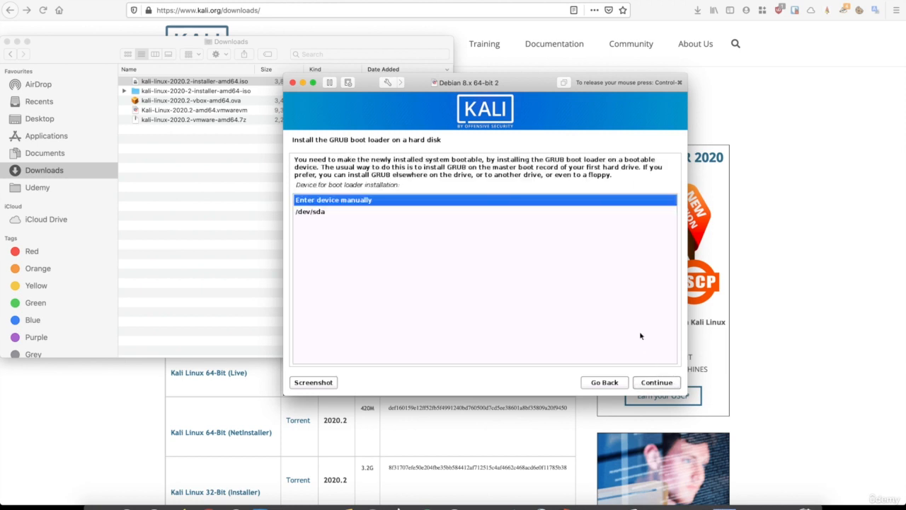
left_click(315, 213)
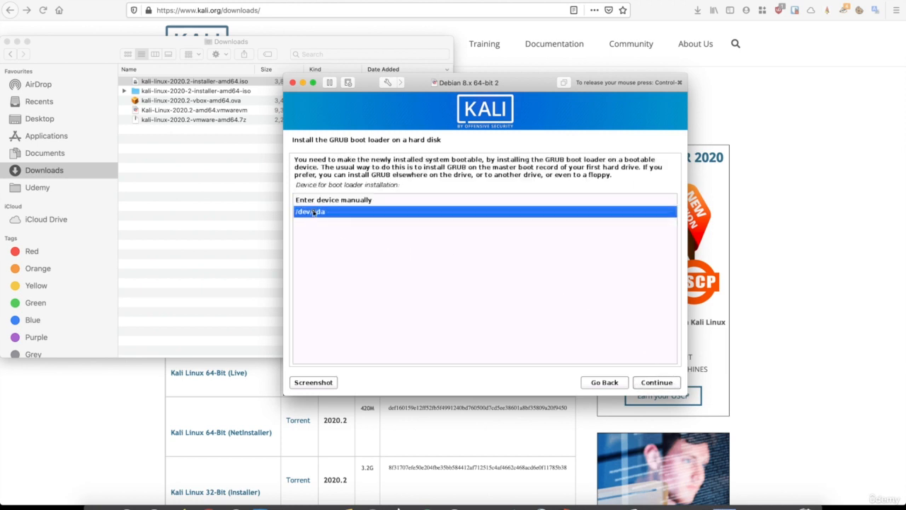
left_click(650, 386)
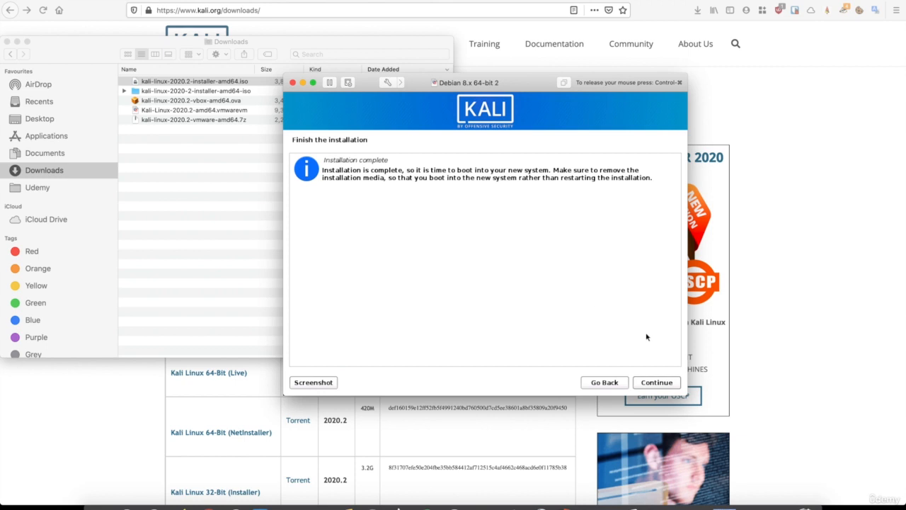
Reboot into the installed Kali system and log in to Xfce with the new user's username and password
left_click(643, 381)
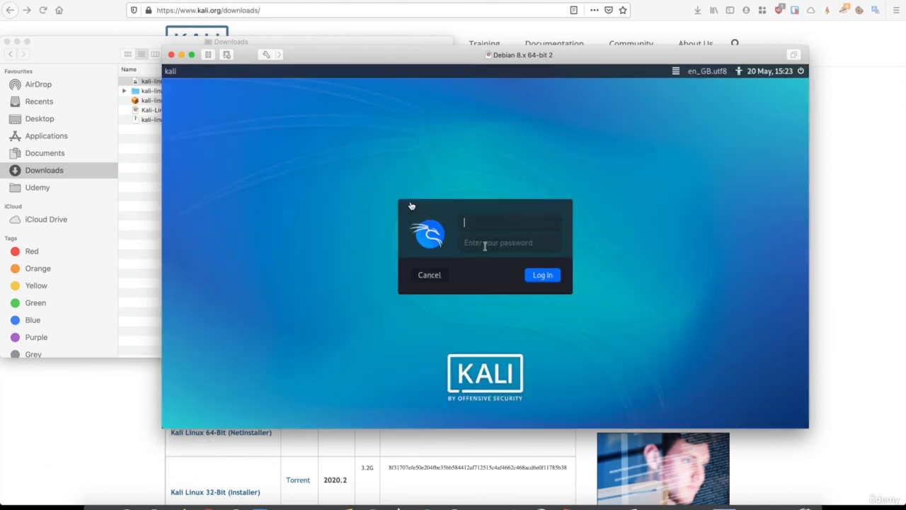
type("hackeracademy")
key("Tab")
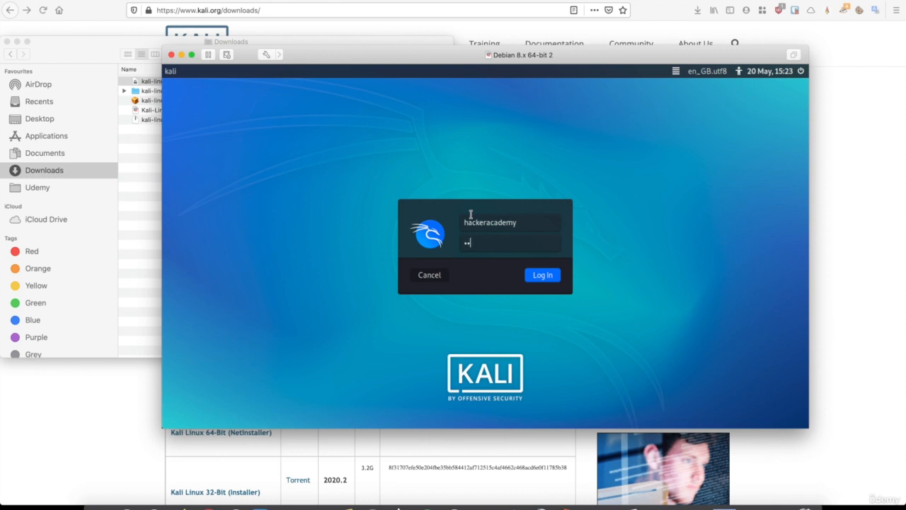
key("Return")
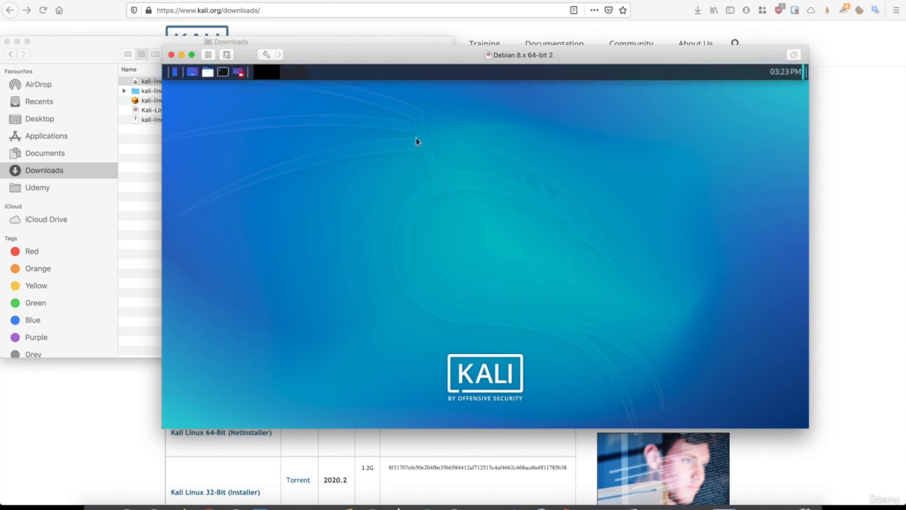
Enlarge the VM window and shut down Kali from the Xfce panel's power menu
double_click(316, 56)
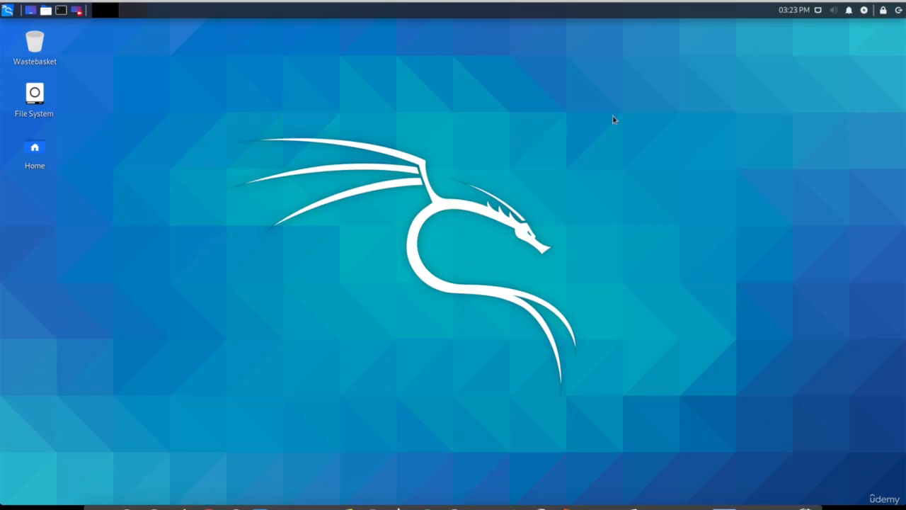
left_click(898, 10)
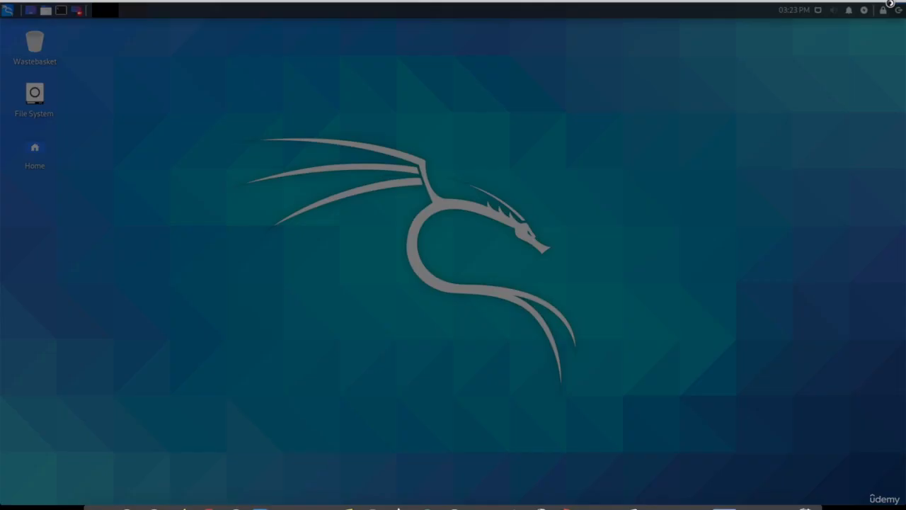
left_click(531, 225)
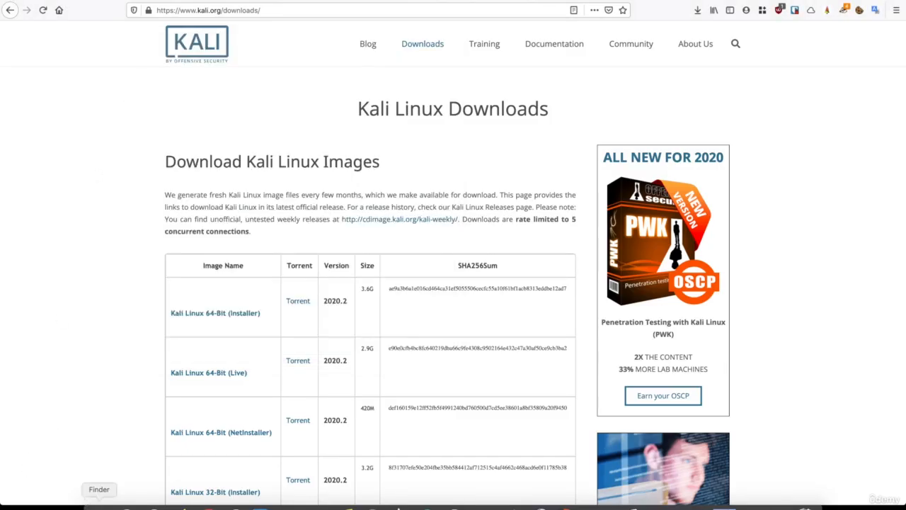
In Finder, open Home > Virtual Machines, sort by Date Modified, and select Debian 8.x 64-bit 2
left_click(98, 507)
left_click(133, 1)
left_click(150, 69)
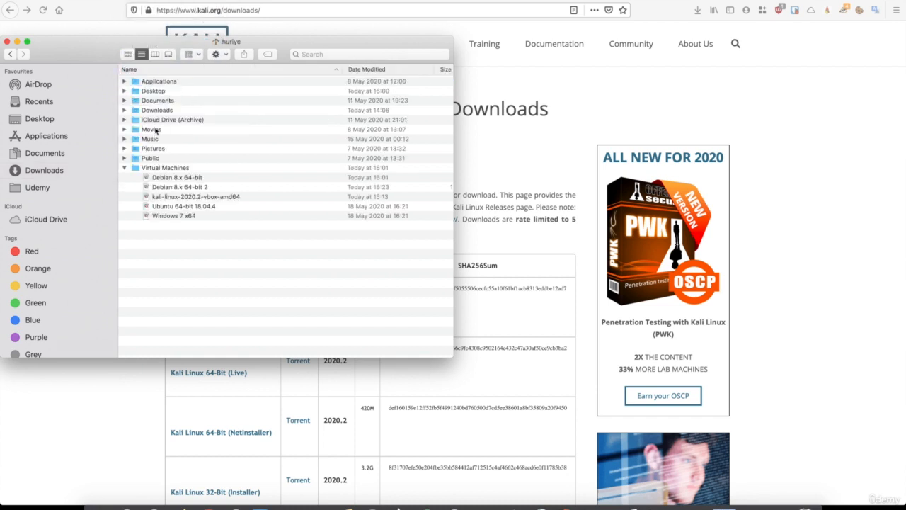
double_click(150, 166)
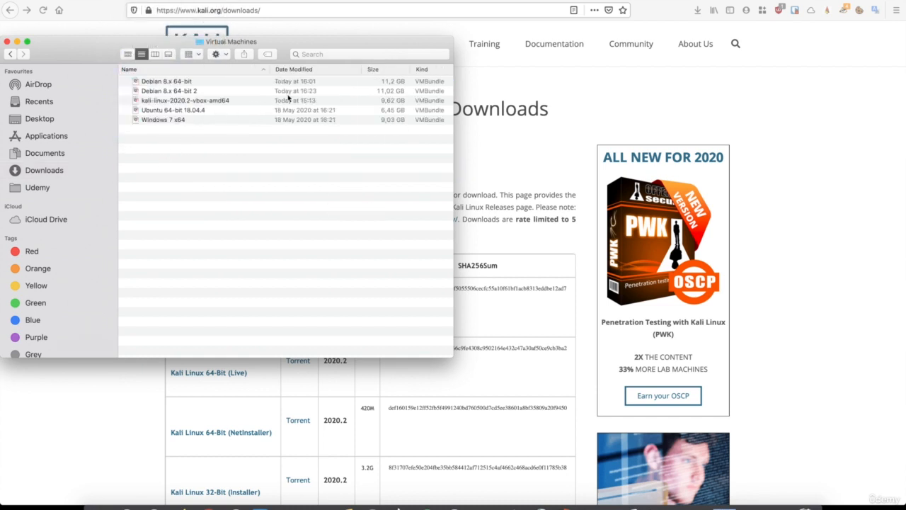
left_click(287, 70)
left_click(174, 83)
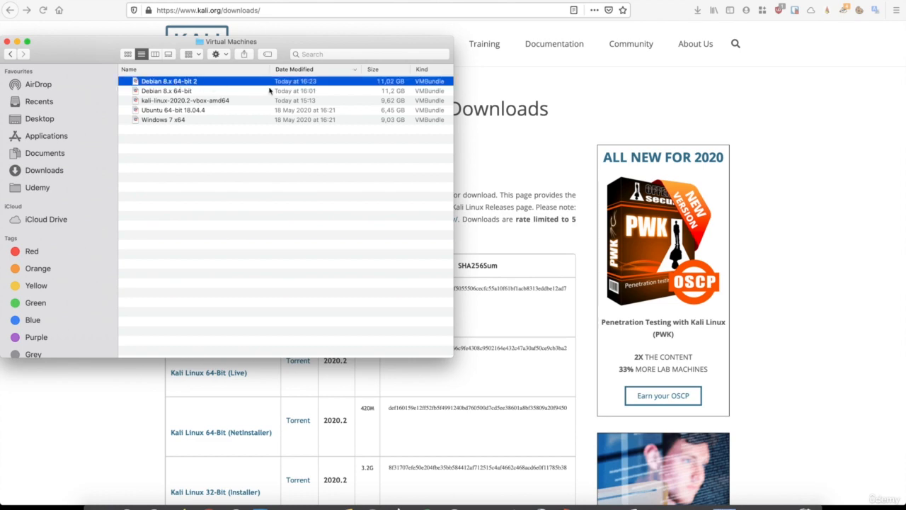